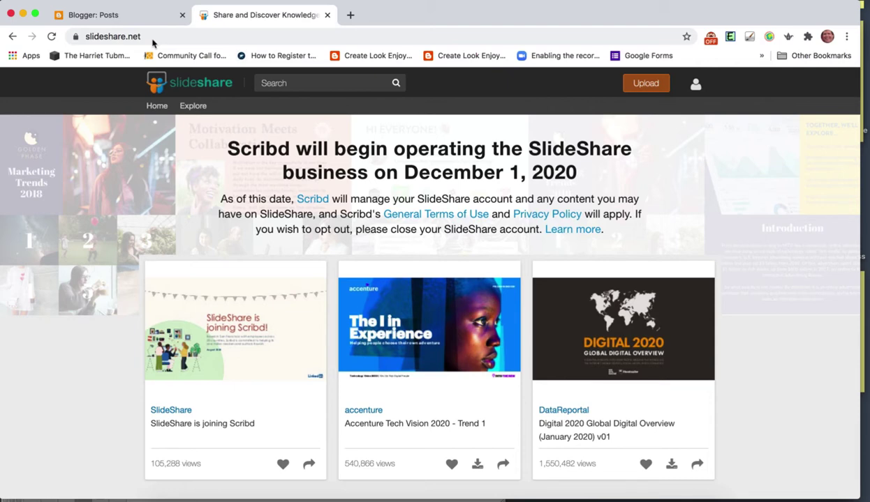
Go back to the SlideShare home page.
click(204, 87)
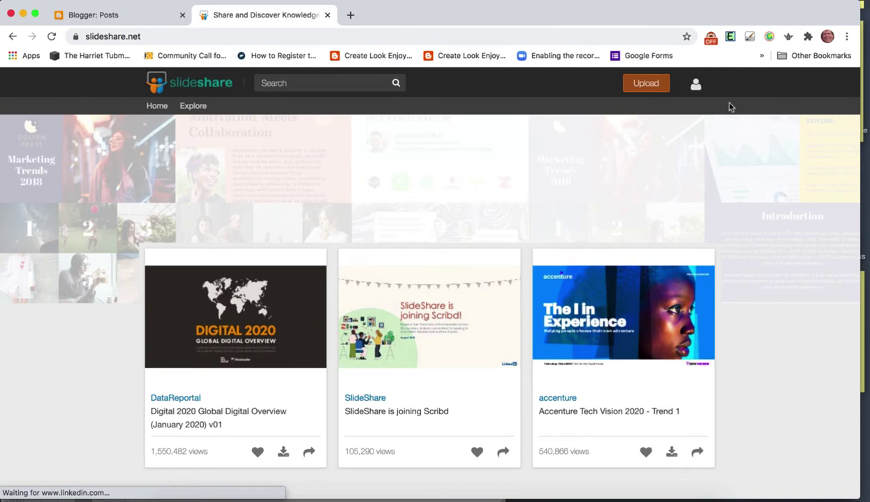
Upload the file Seeing with a Pen.pptx to SlideShare.
click(648, 87)
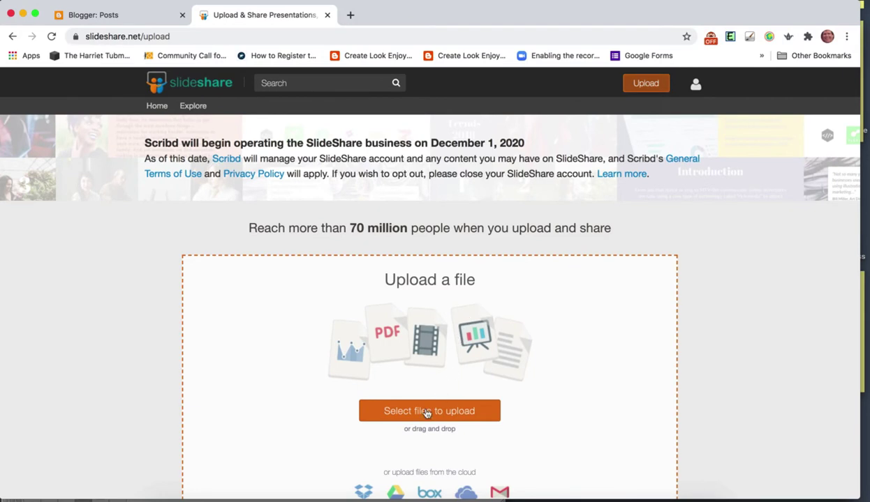
click(425, 412)
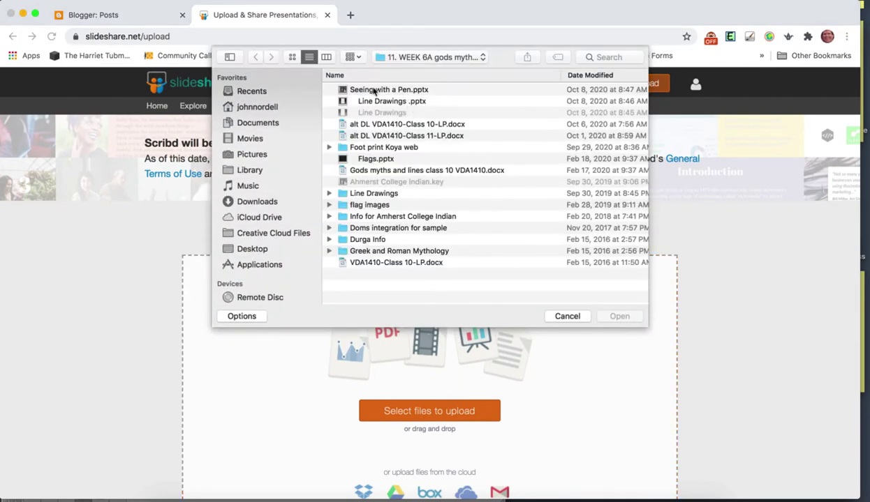
click(368, 91)
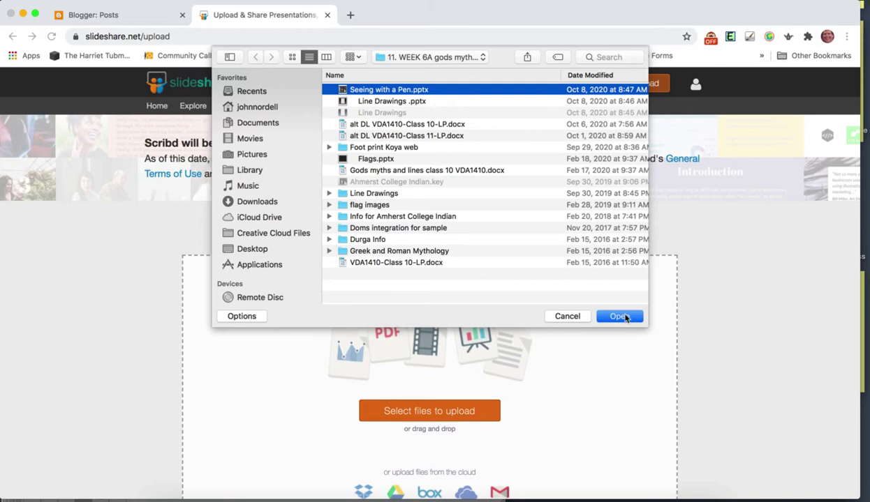
click(615, 314)
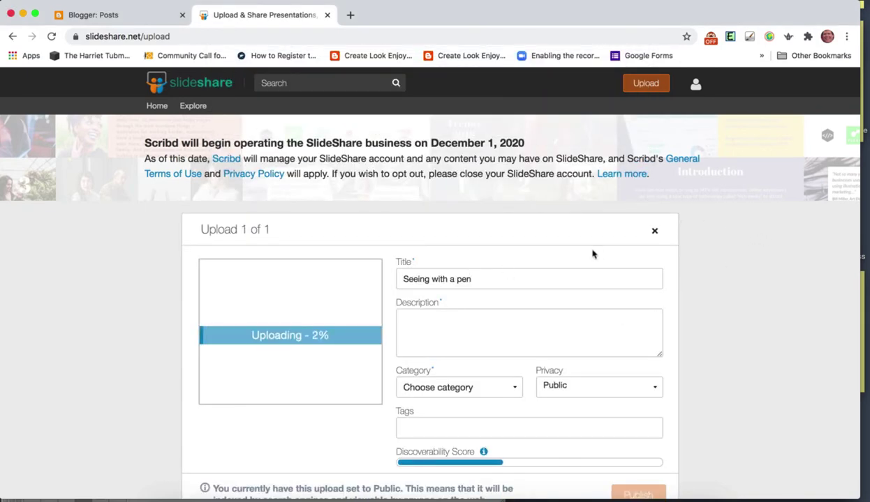
Set the upload's category to Art & Photos and keep its privacy Public.
scroll(531, 290, down, 3)
click(494, 279)
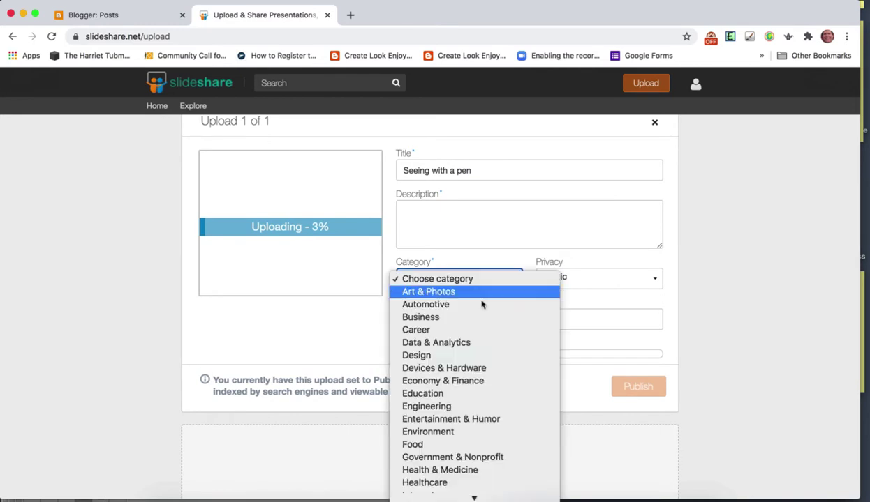
click(480, 294)
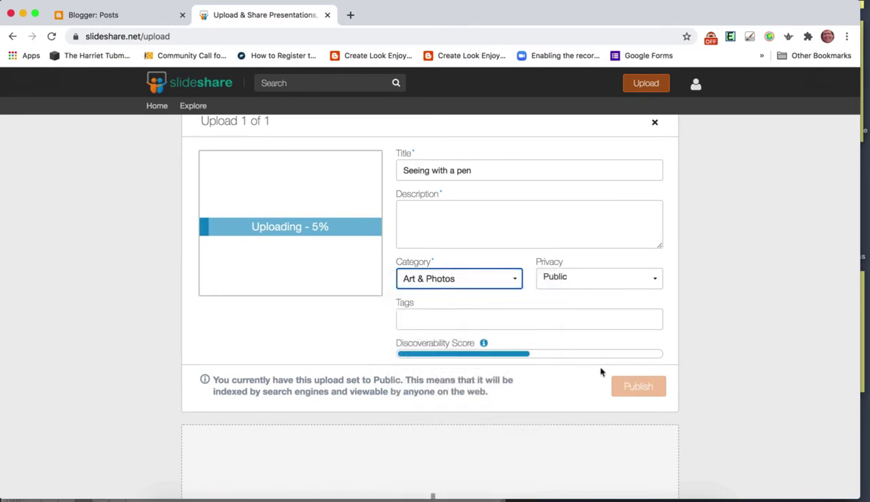
scroll(600, 370, up, 3)
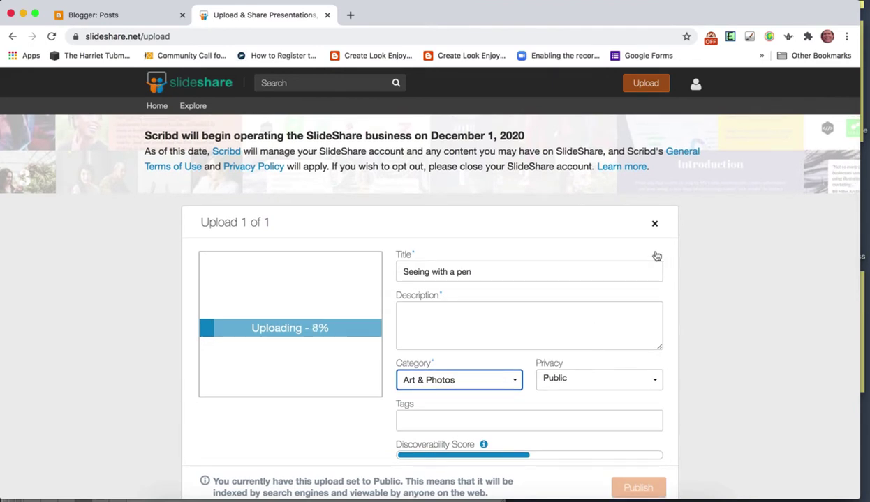
scroll(419, 206, down, 2)
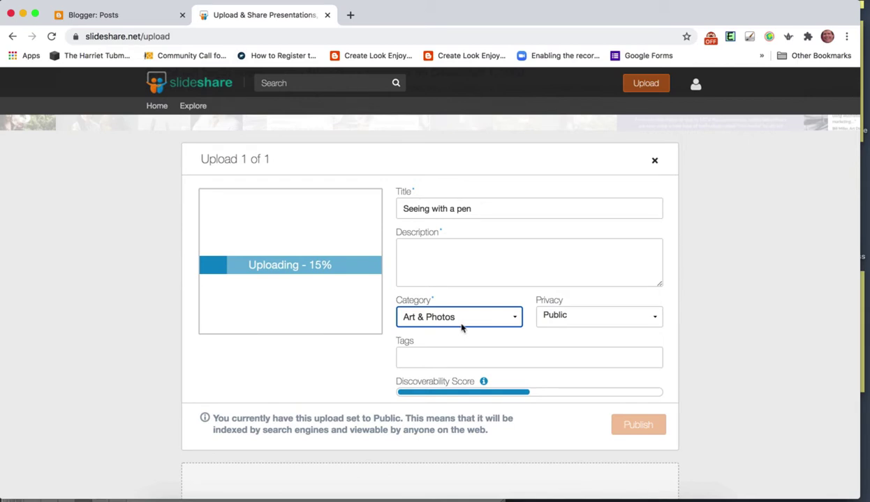
click(618, 325)
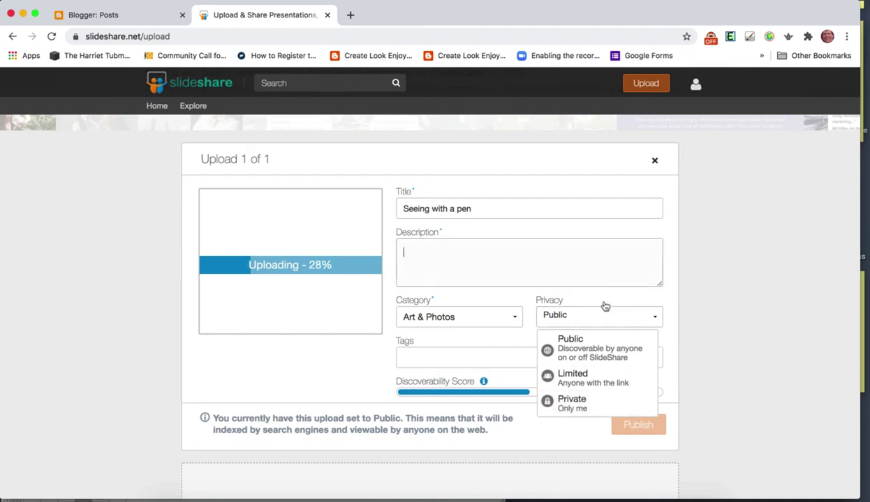
click(569, 316)
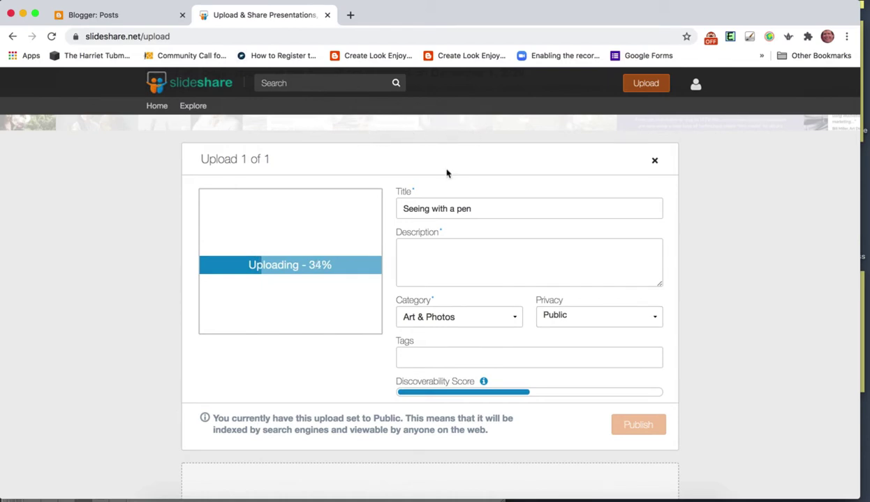
Delete the duplicate upload and view My Uploads, where 'Seeing with a pen' is listed.
click(655, 162)
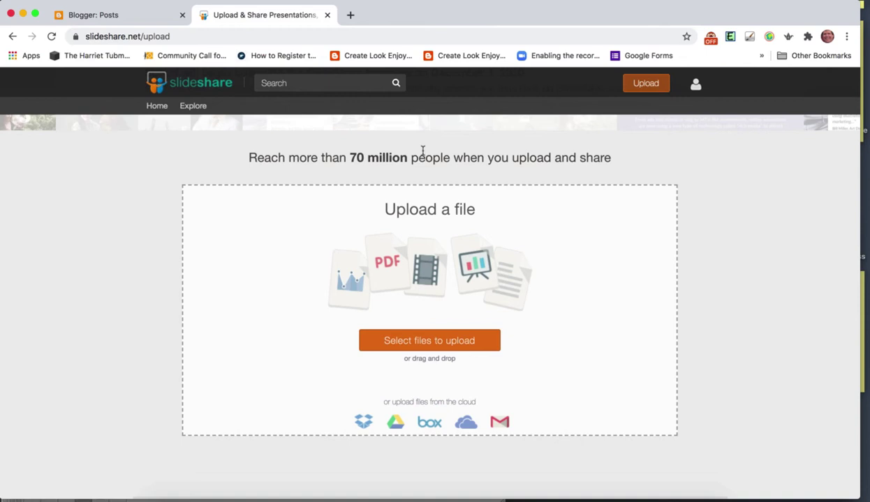
click(695, 85)
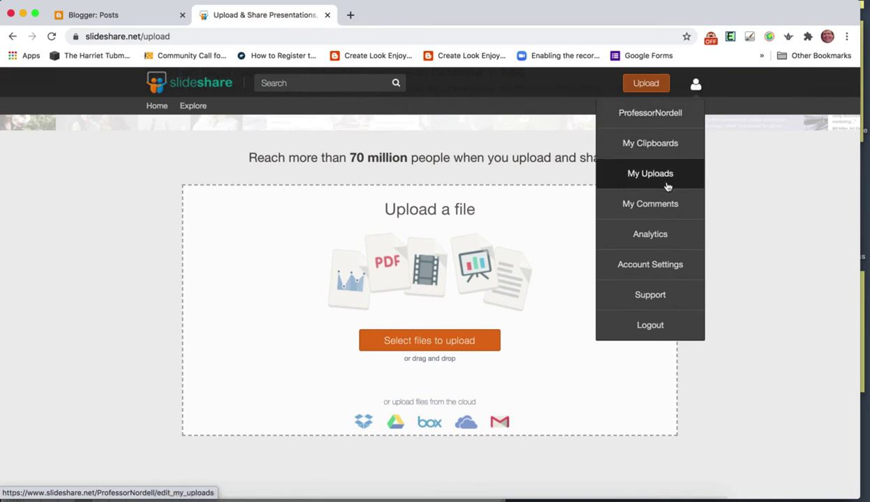
click(660, 179)
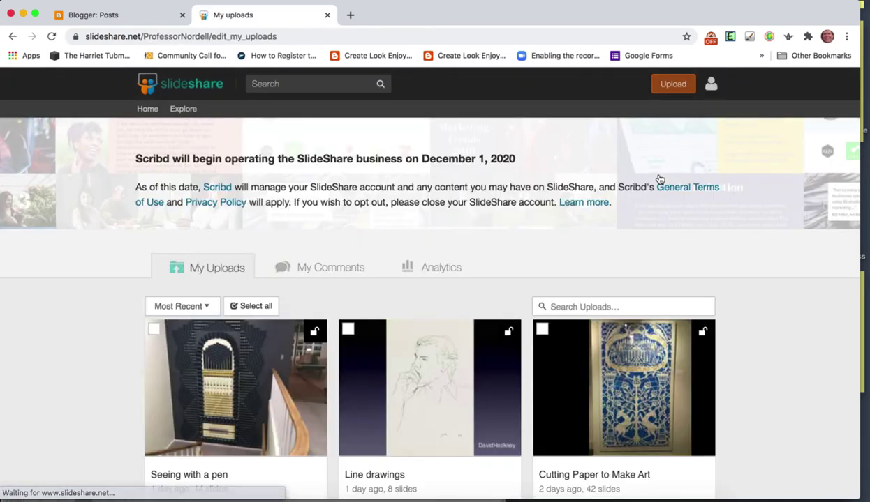
scroll(447, 183, down, 2)
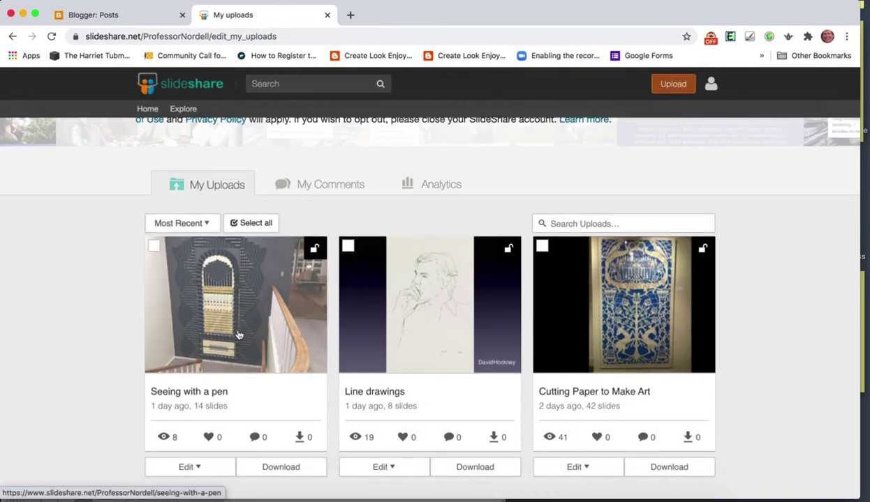
scroll(246, 319, down, 2)
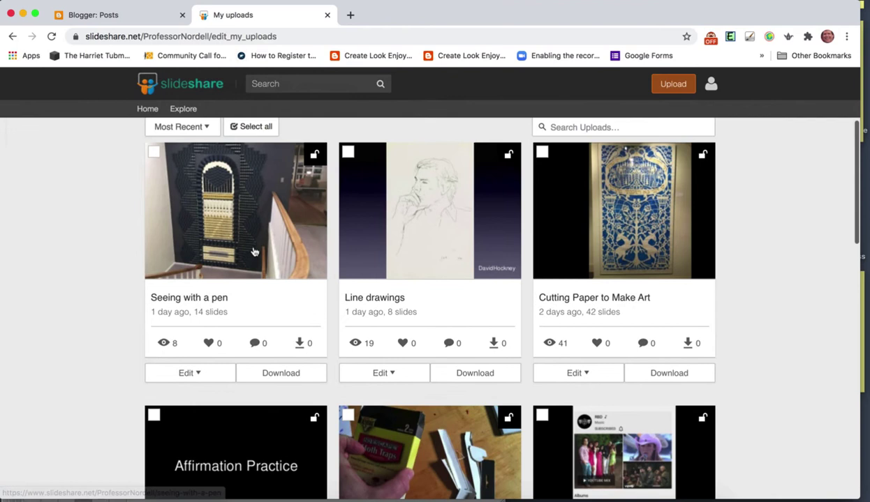
scroll(253, 245, up, 1)
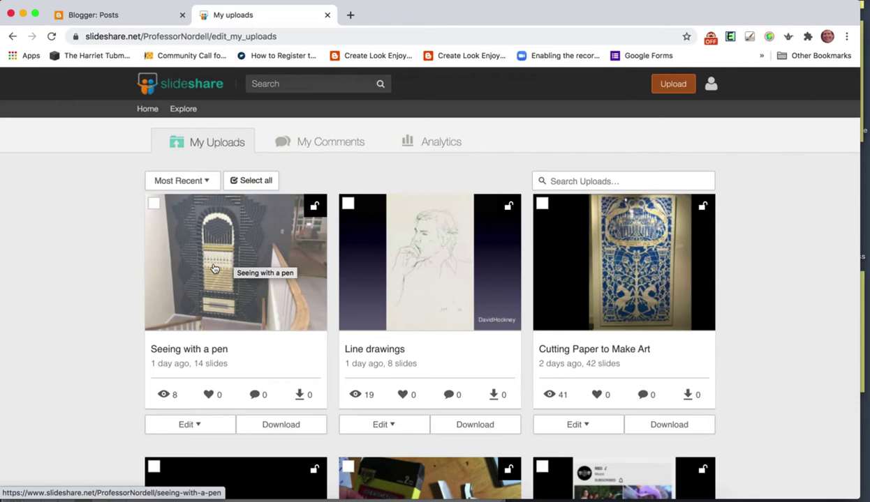
Open the 'Seeing with a pen' slideshow page and show its Share embed options.
click(214, 270)
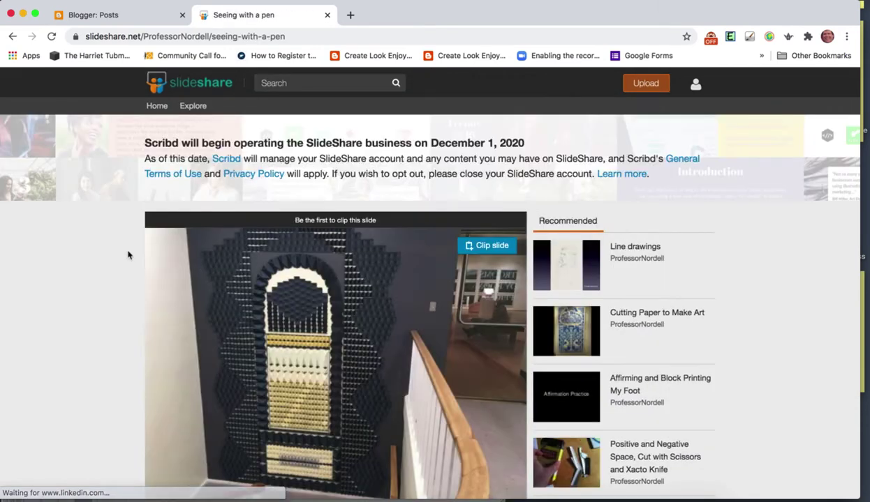
scroll(116, 252, down, 5)
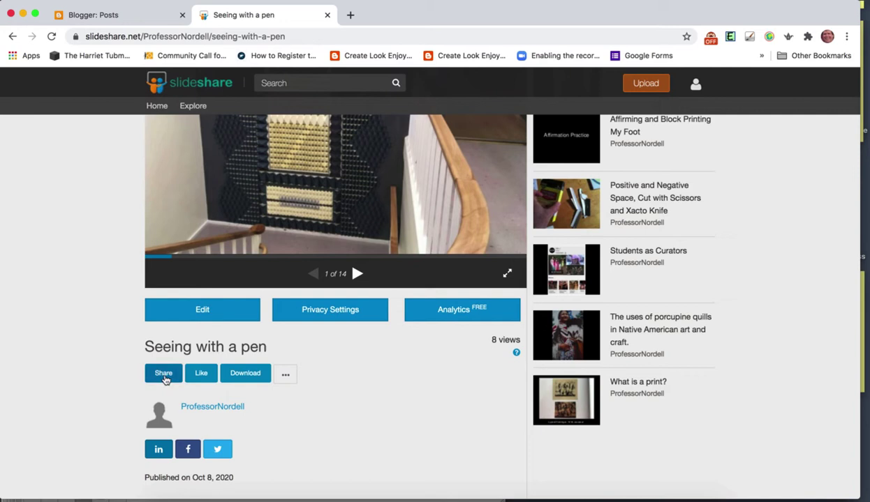
click(165, 379)
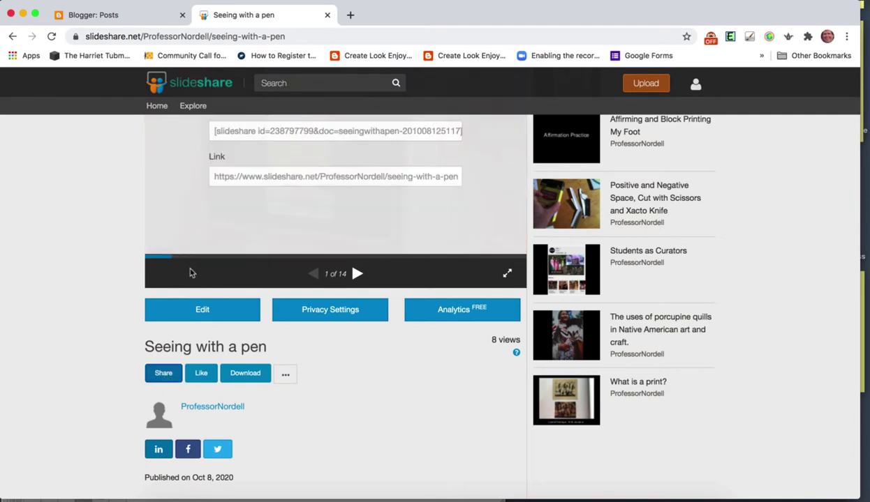
scroll(190, 273, up, 5)
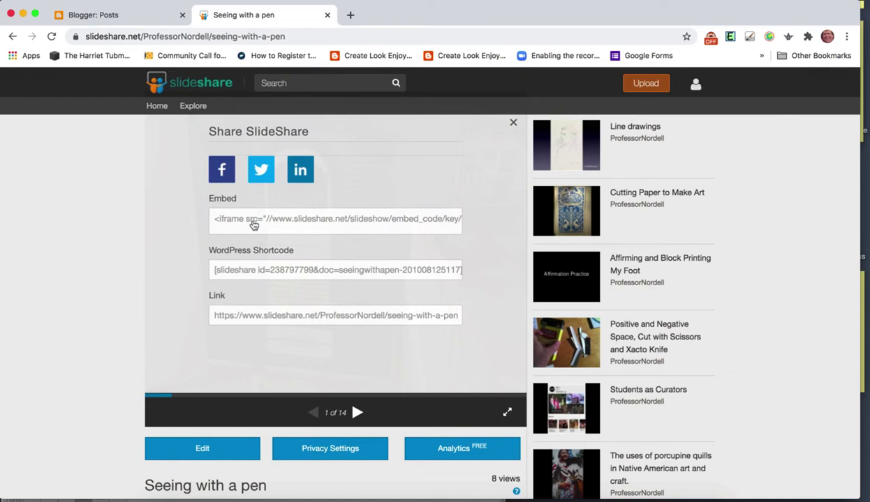
Change the embed size to 344x292 and select the full updated embed code.
click(253, 224)
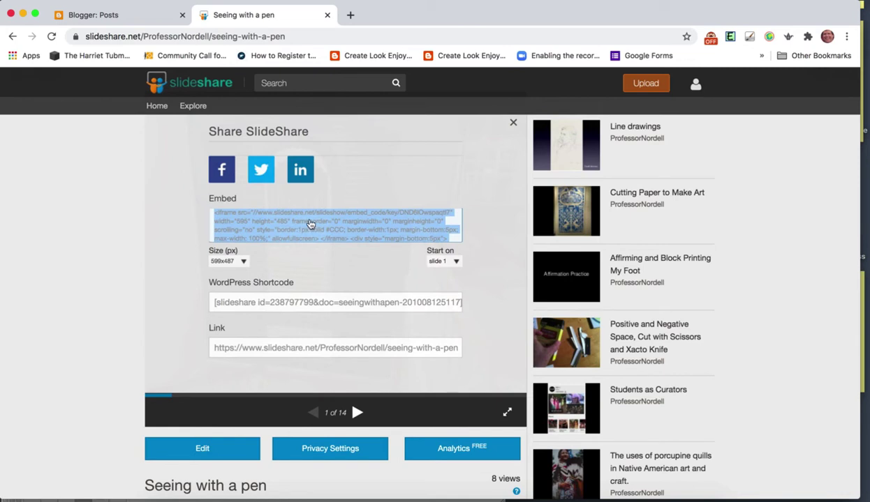
click(244, 262)
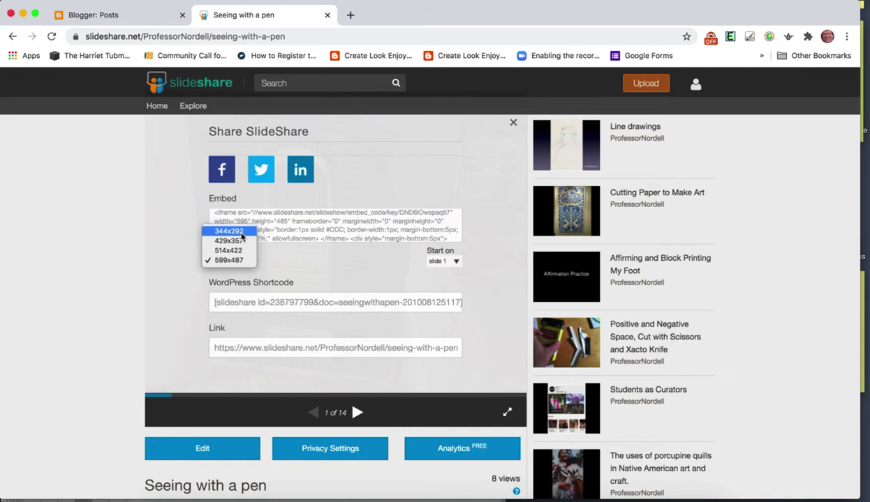
click(241, 238)
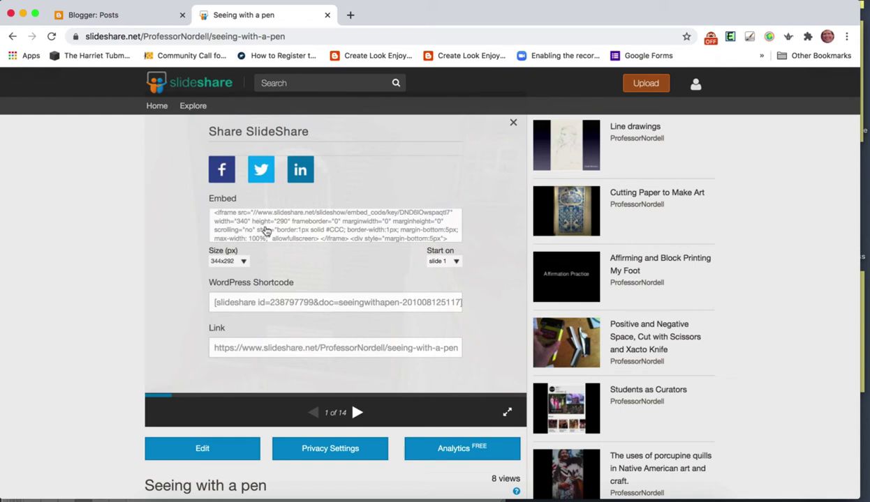
click(266, 231)
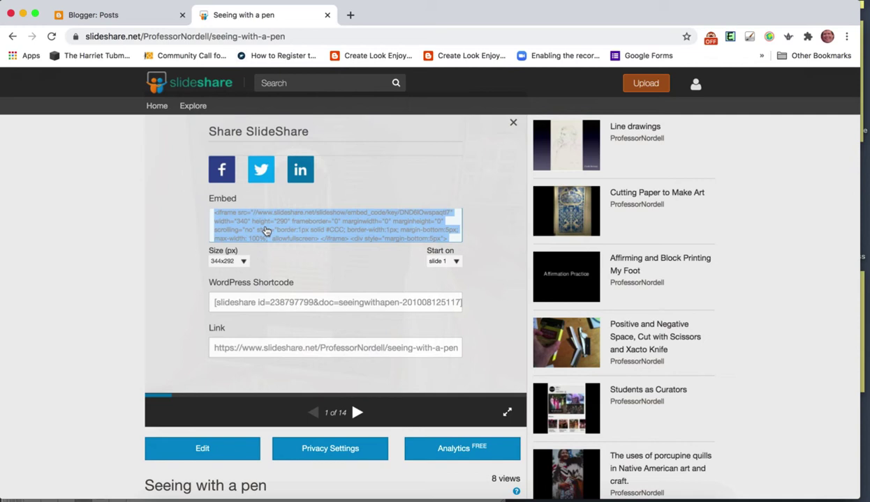
Create a new Blogger post with body lines 'Photojournalist safety.' and 'More resources.'.
click(110, 17)
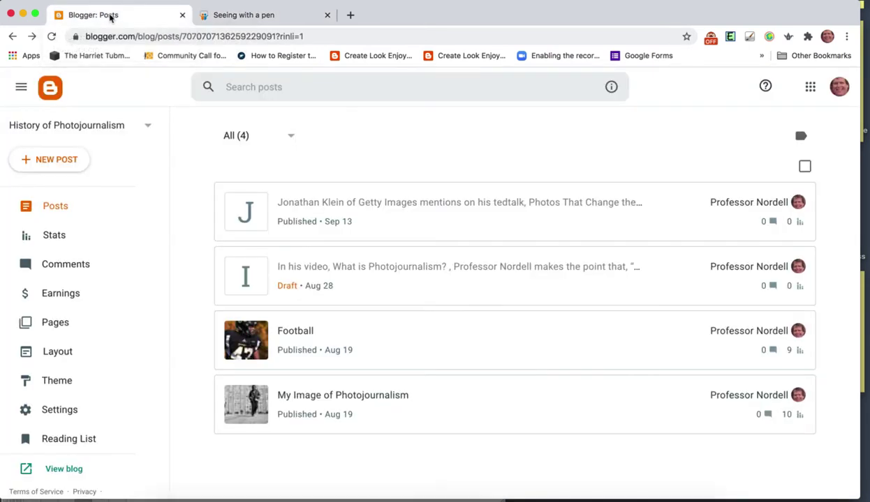
click(51, 161)
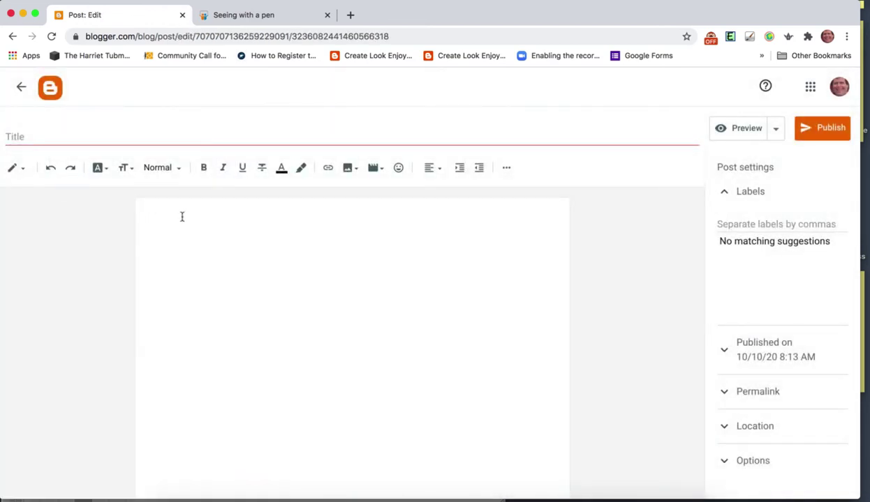
click(182, 217)
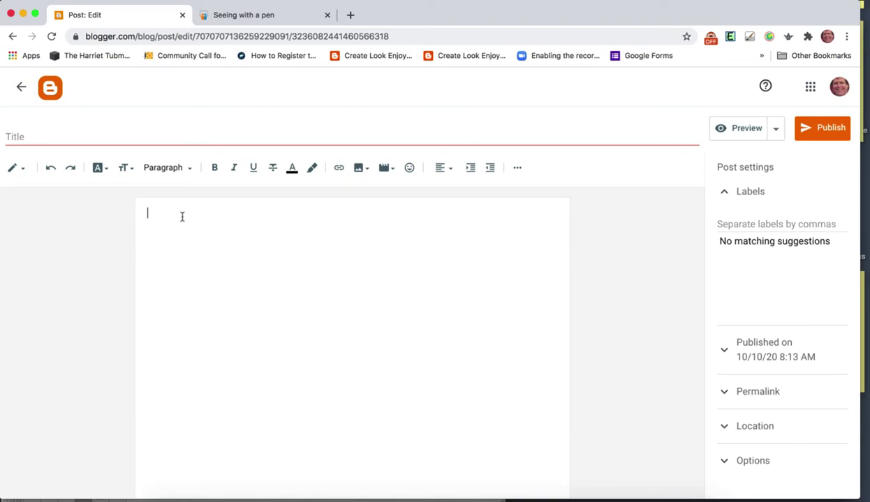
text(Photoj)
text(ournalist )
text(sa)
key(BackSpace)
text(ety.)
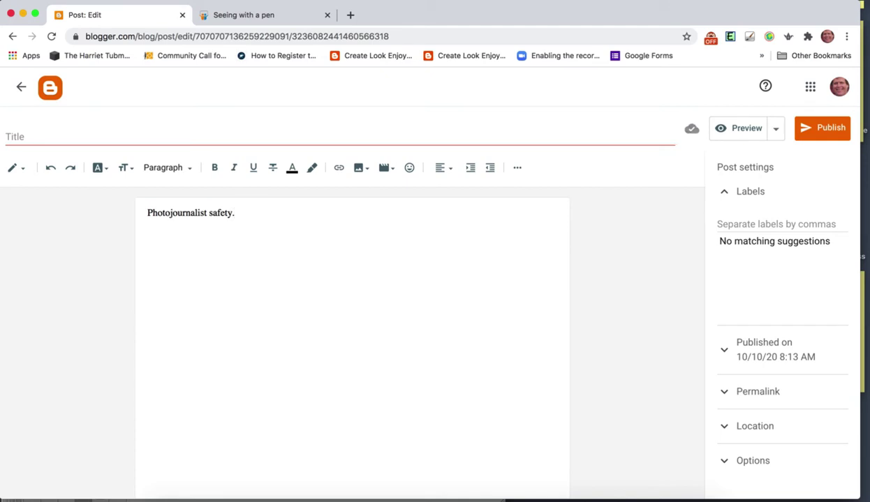
key(Return)
key(Return)
text(More)
text( resources)
click(241, 14)
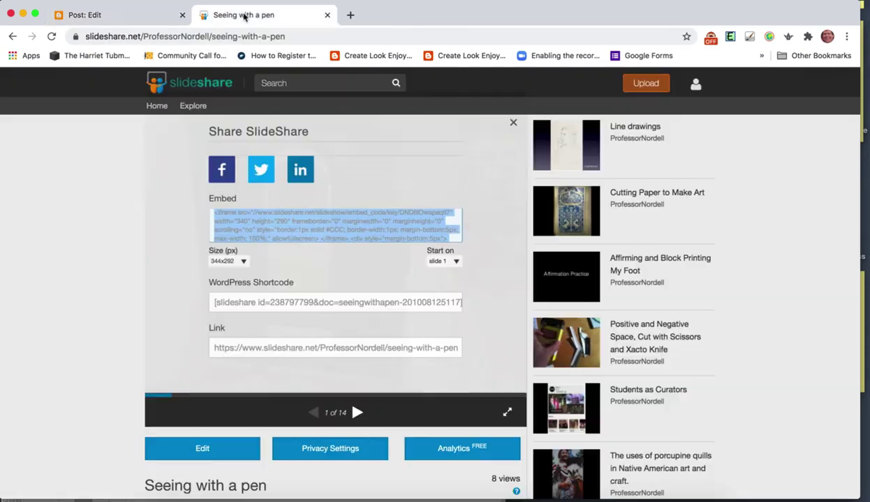
click(113, 18)
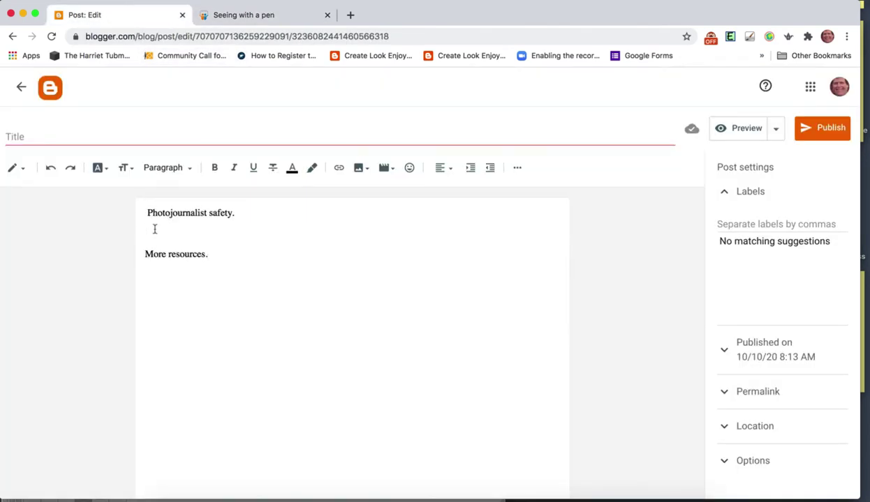
text(<iframe src="//www.slideshare.net/slideshow/embed_code/key/DND6IOwspaqtl7" width="340" height="290" frameborder="0" marginwidth="0" marginheight="0" scrolling="no" style="border:1px solid #CCC; border-width:1px; margin-bottom:5px; max-width: 100%;" allowfullscreen> </iframe> <div style="margin-bottom:5px"> <strong> <a href="//www.slideshare.net/ProfessorNordell/seeing-with-a-pen" title="Seeing with a pen" target="_blank">Seeing with a pen</a> </strong> from <strong><a href="//www.slideshare.net/ProfessorNordell" target="_blank">ProfessorNordell</a></strong> </div>)
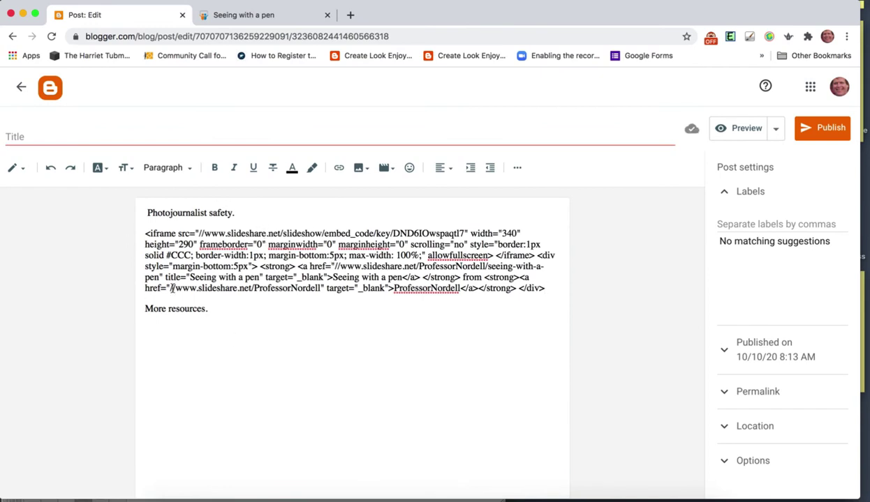
key(ctrl+z)
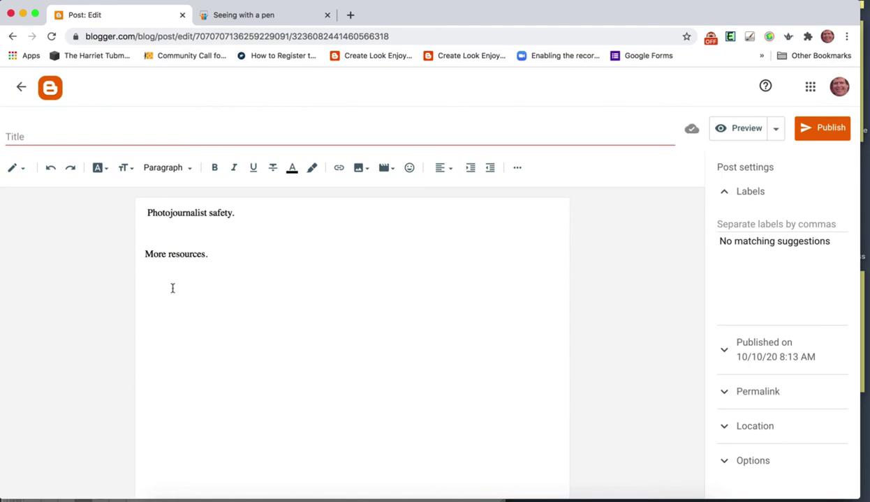
click(232, 17)
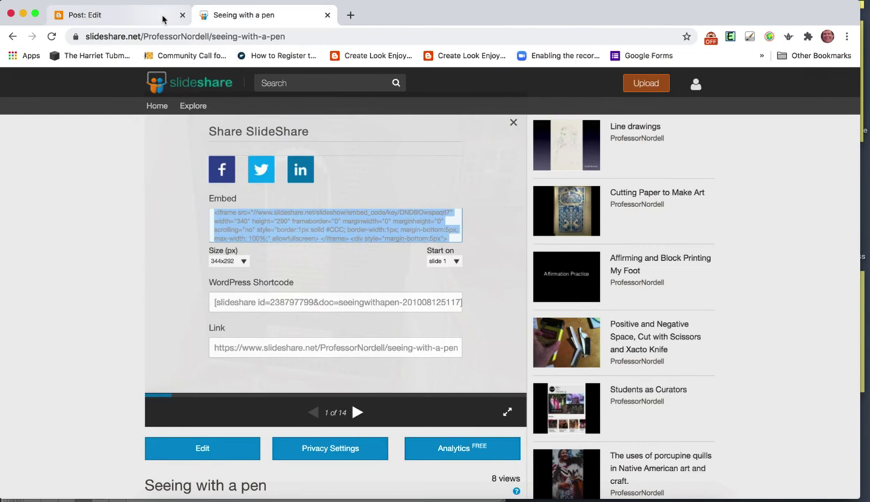
click(133, 16)
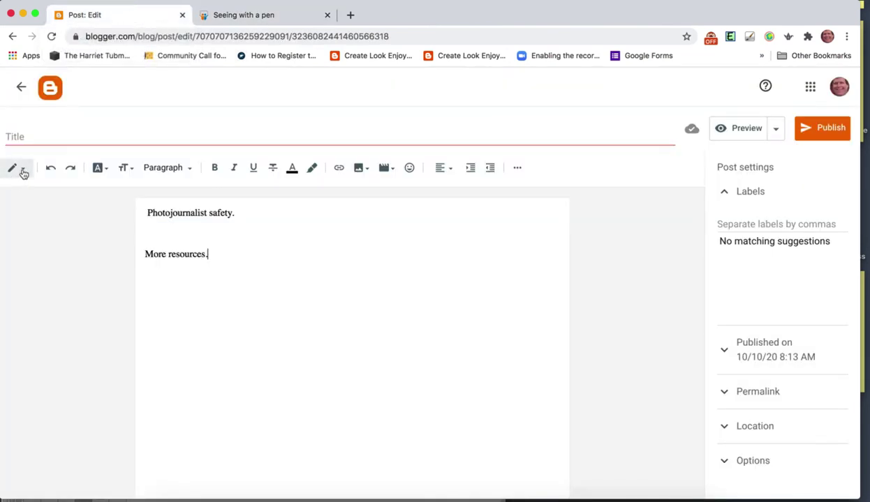
In HTML view, paste the slideshow embed code after the first paragraph.
click(24, 173)
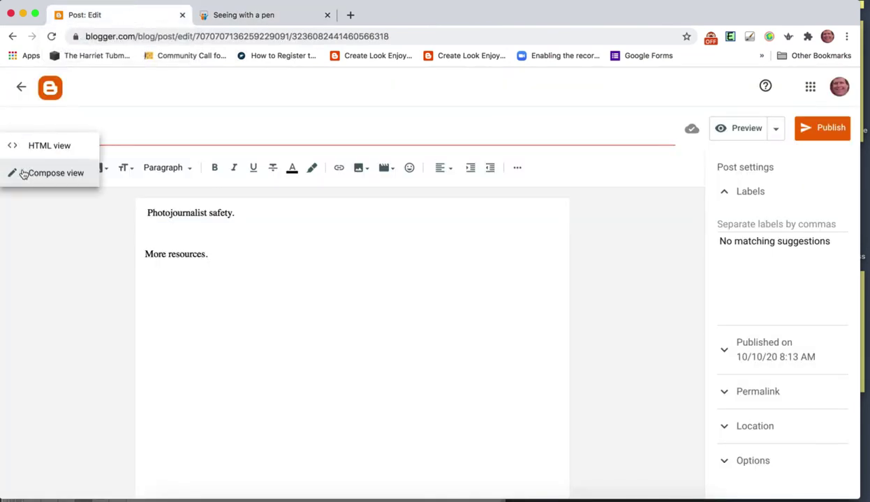
click(53, 148)
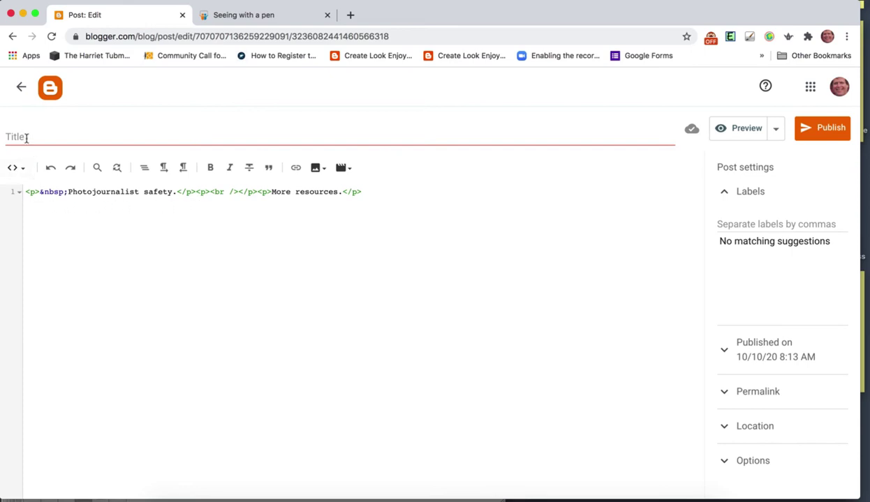
scroll(26, 138, up, 5)
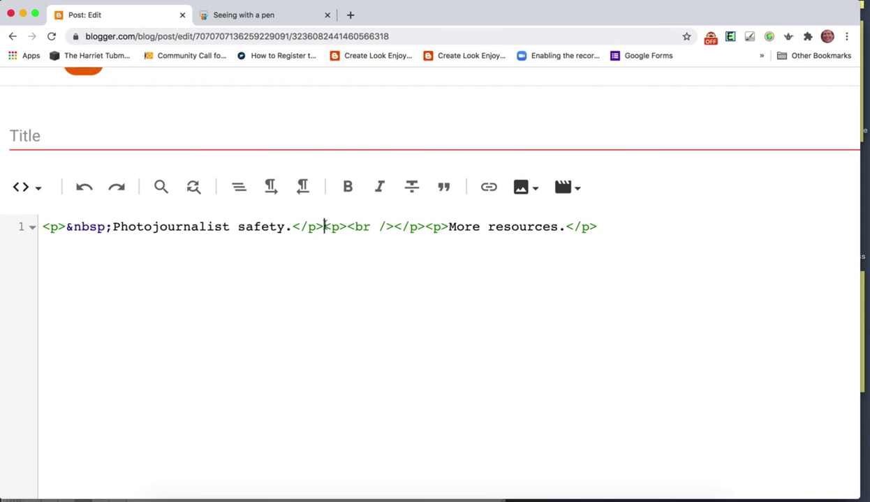
key(super+v)
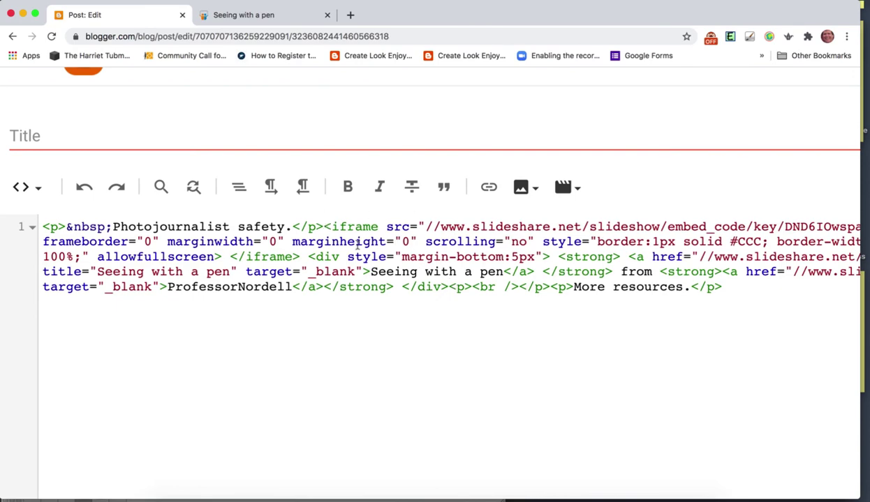
key(super+minus)
key(super+minus)
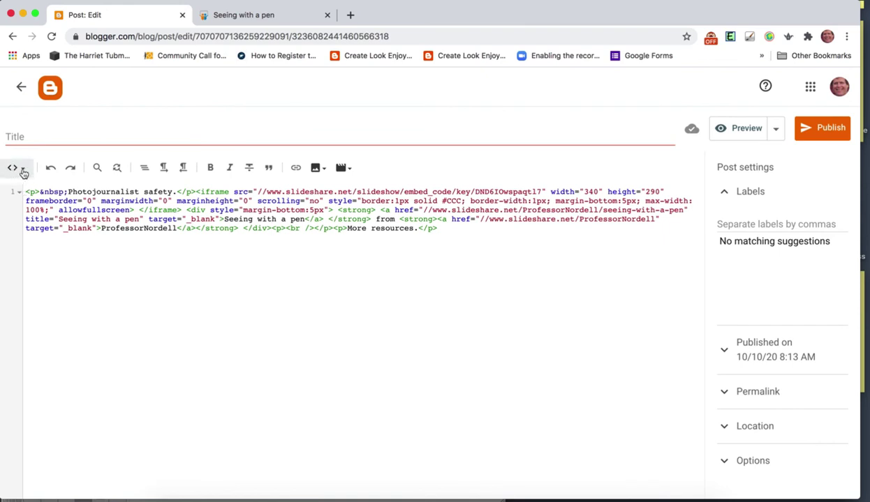
Return to Compose view and scroll to the slideshow between the two text lines.
click(23, 173)
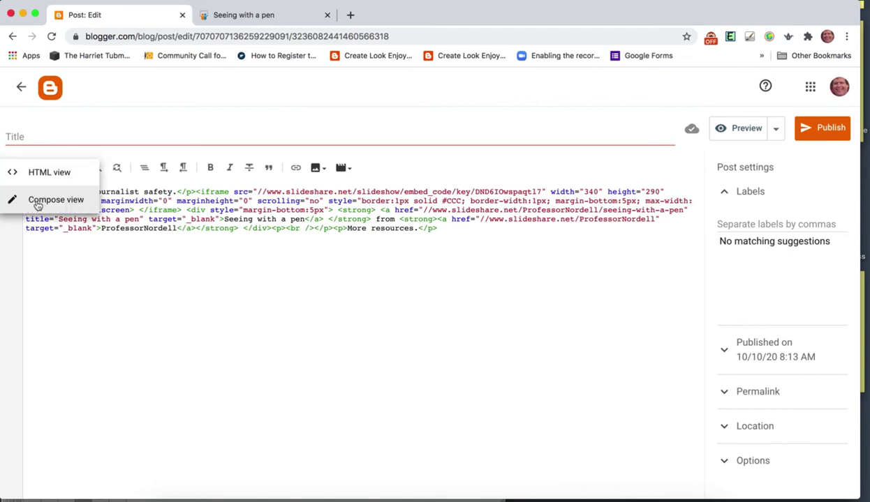
click(39, 202)
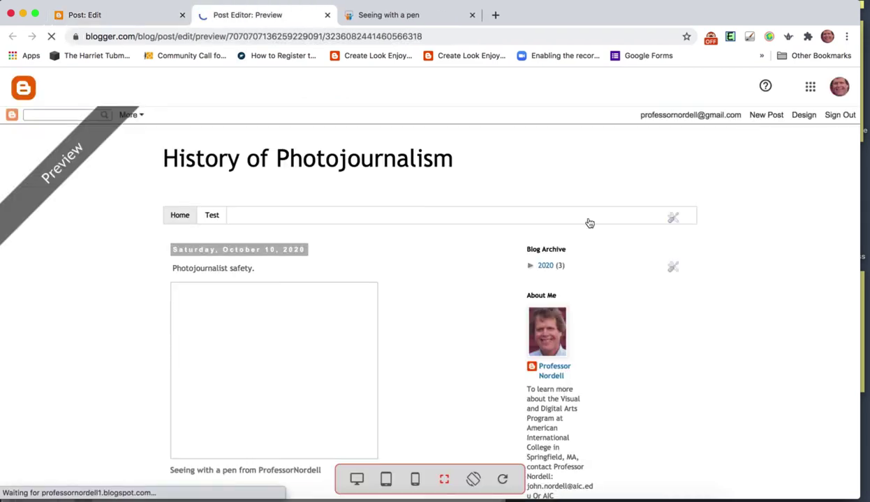
scroll(497, 280, down, 3)
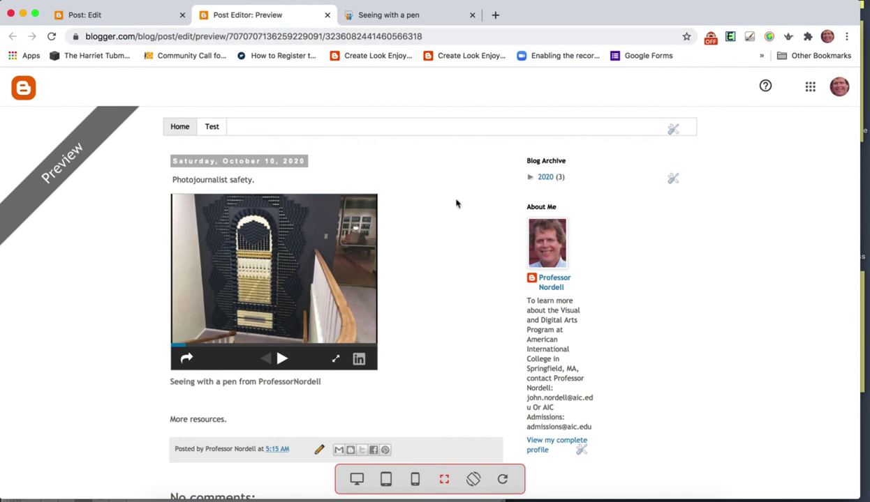
Check SlideShare's embed sizes, keep 344x292, and return to the Blogger post editor.
click(383, 15)
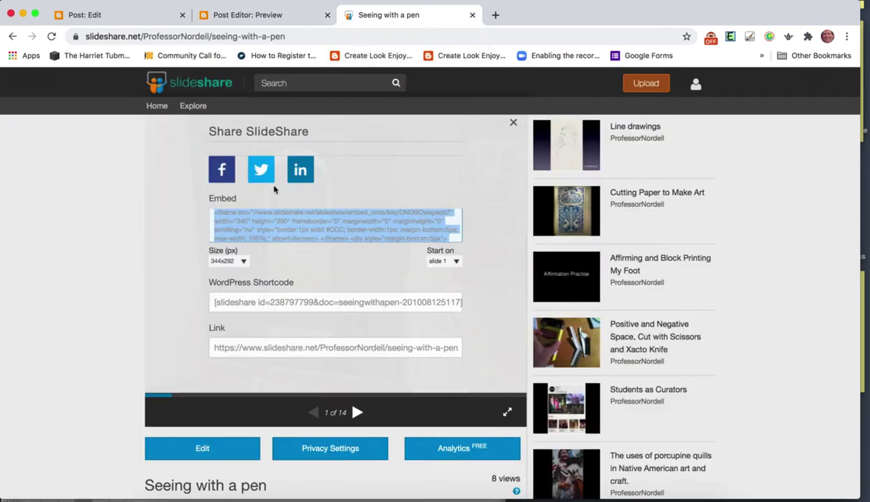
click(240, 259)
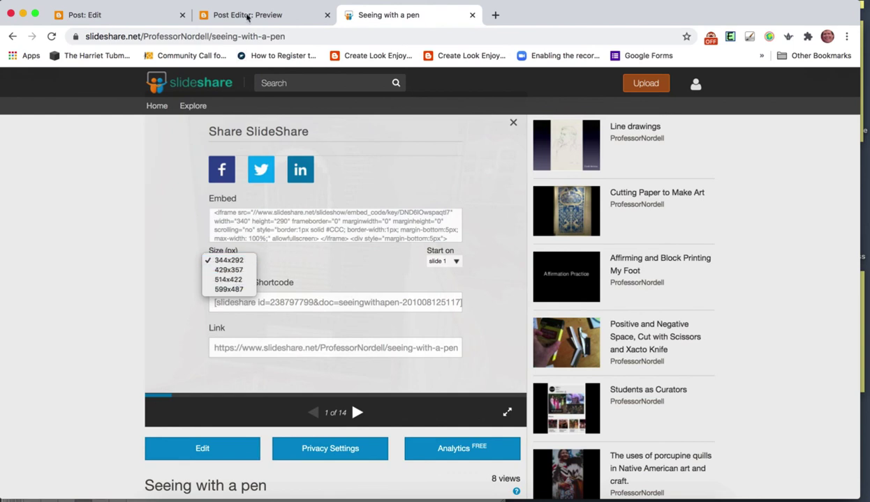
click(156, 18)
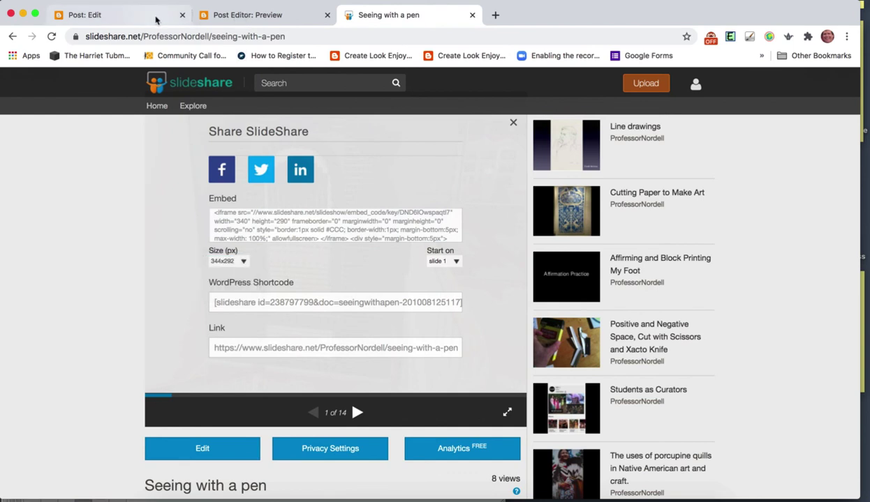
click(155, 17)
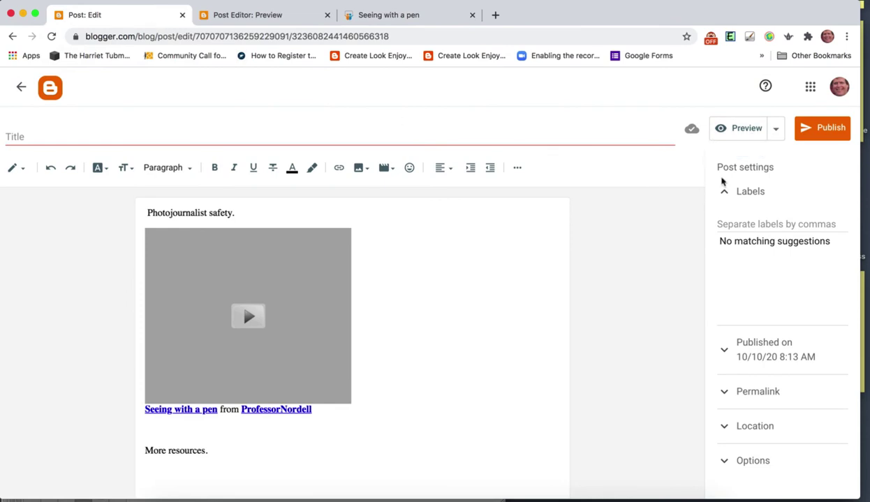
Publish the post to the blog and confirm.
click(827, 132)
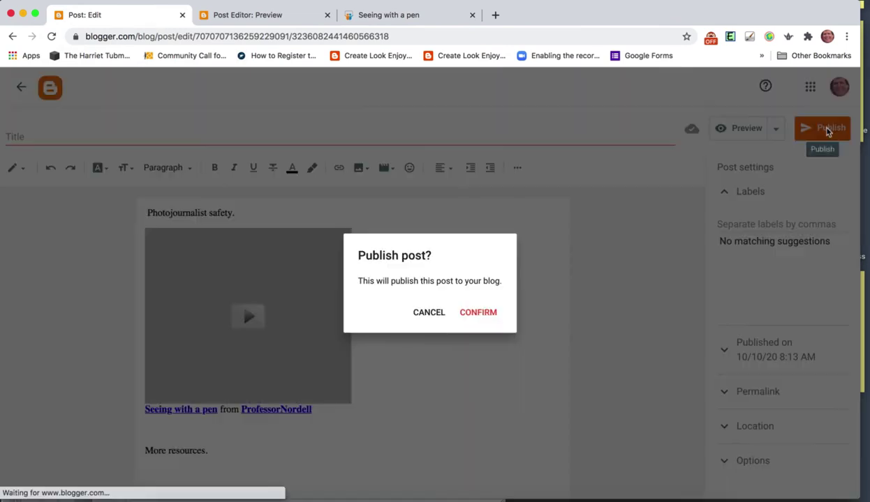
click(482, 314)
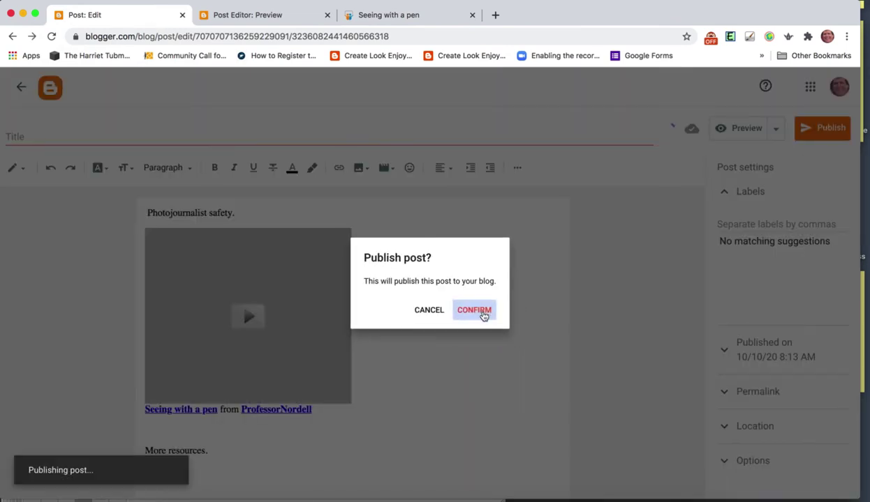
mouse_move(514, 212)
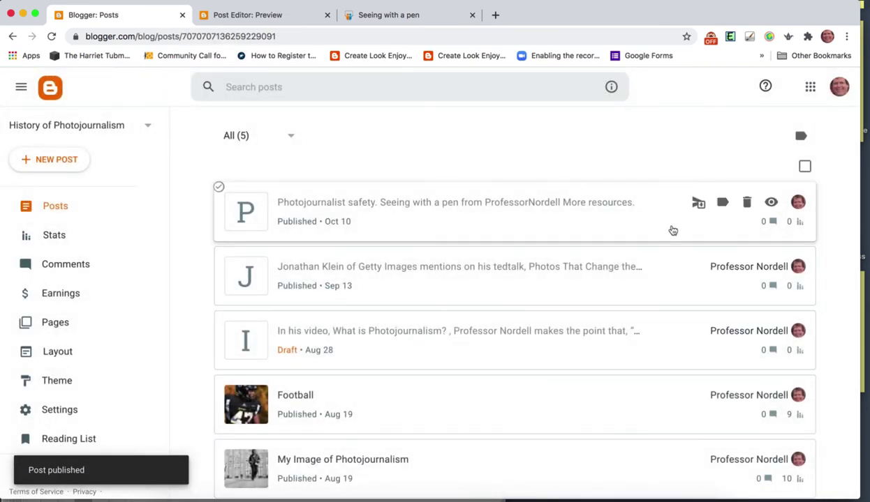
View the live post, advance the 'Seeing with a pen' slideshow three slides, then go full screen.
click(771, 203)
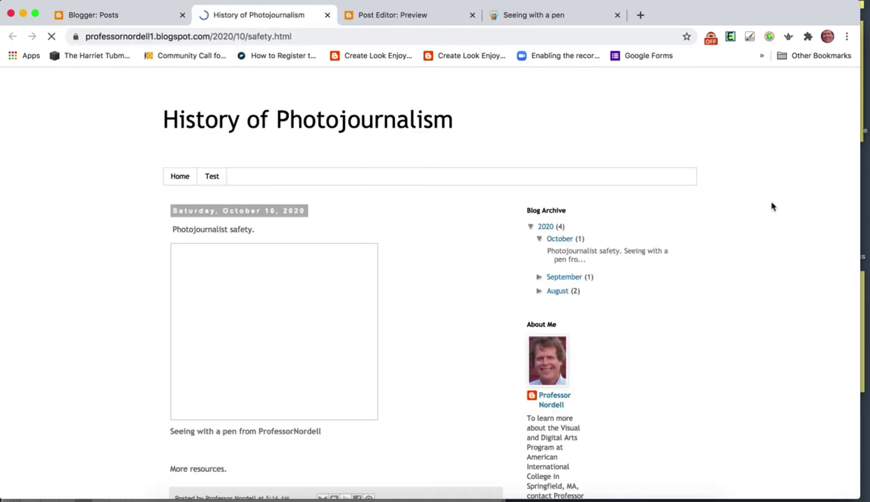
scroll(310, 310, down, 3)
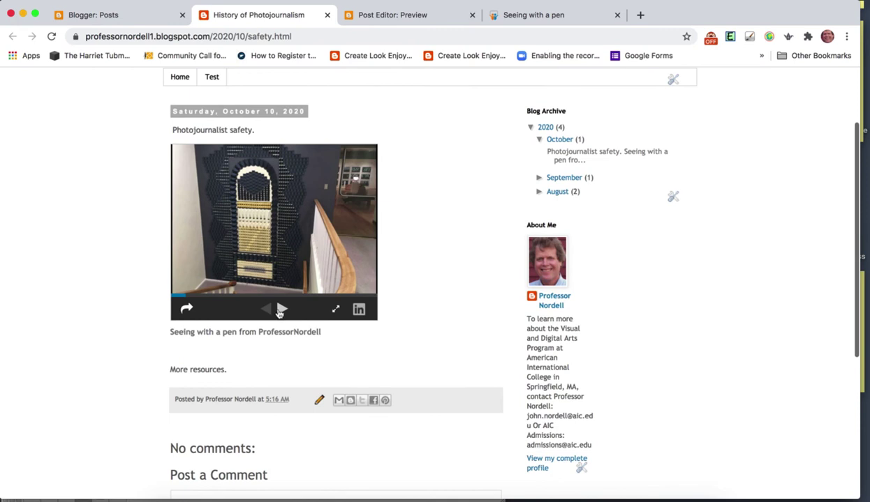
click(281, 310)
click(281, 310)
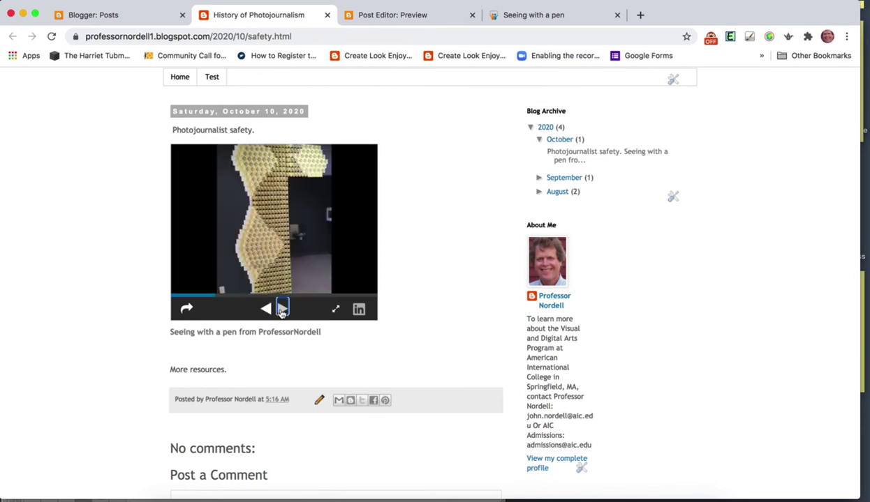
click(281, 310)
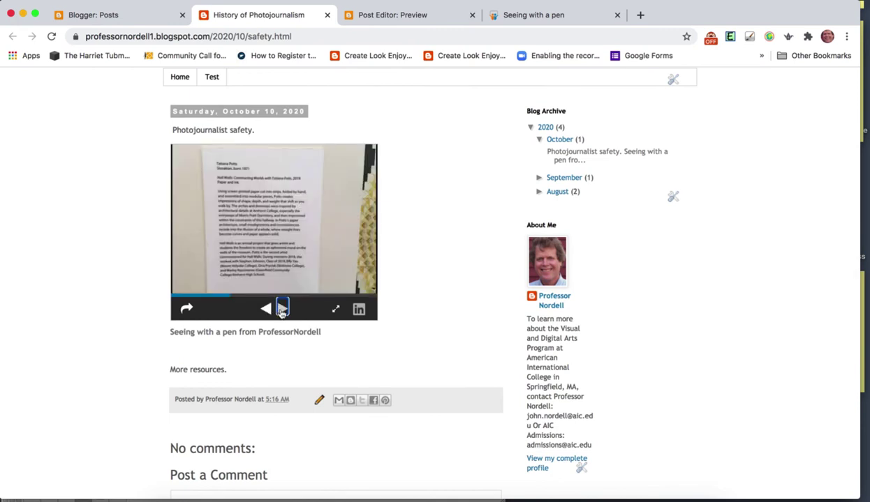
click(335, 312)
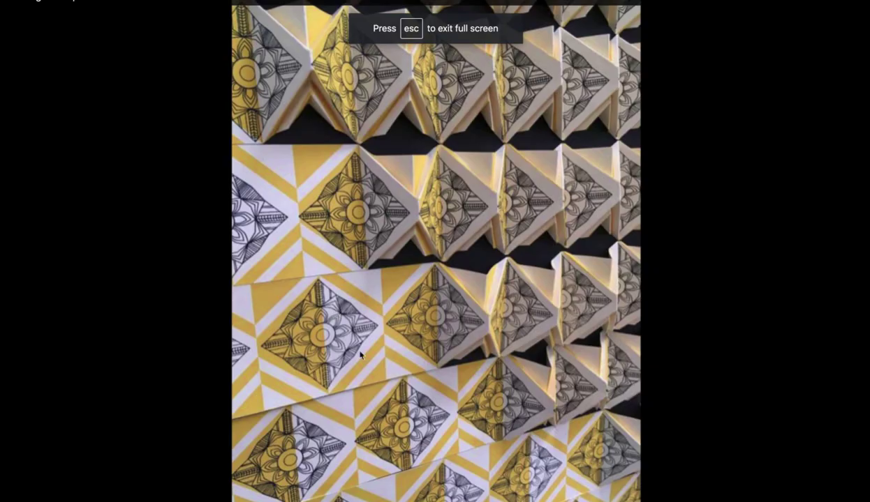